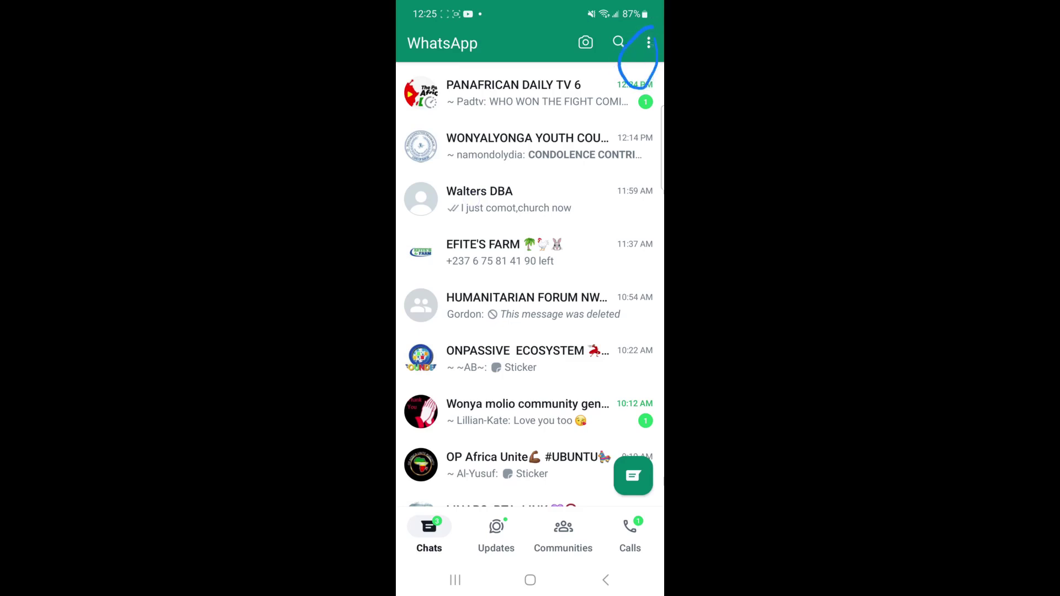
# Go from the options menu through Settings and Account to the Two-step verification page
pyautogui.click(649, 43)
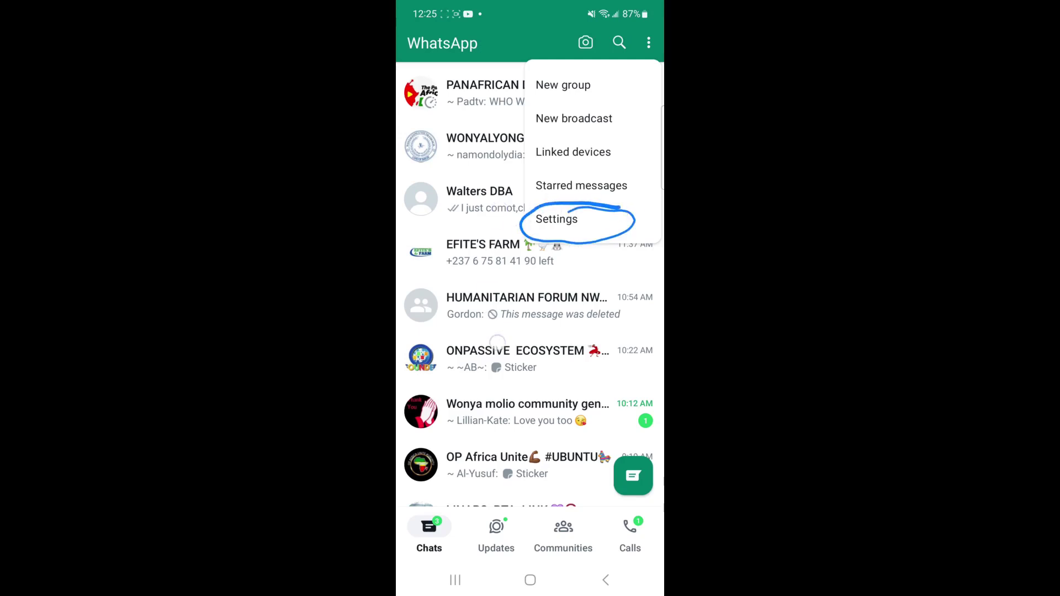
pyautogui.click(570, 220)
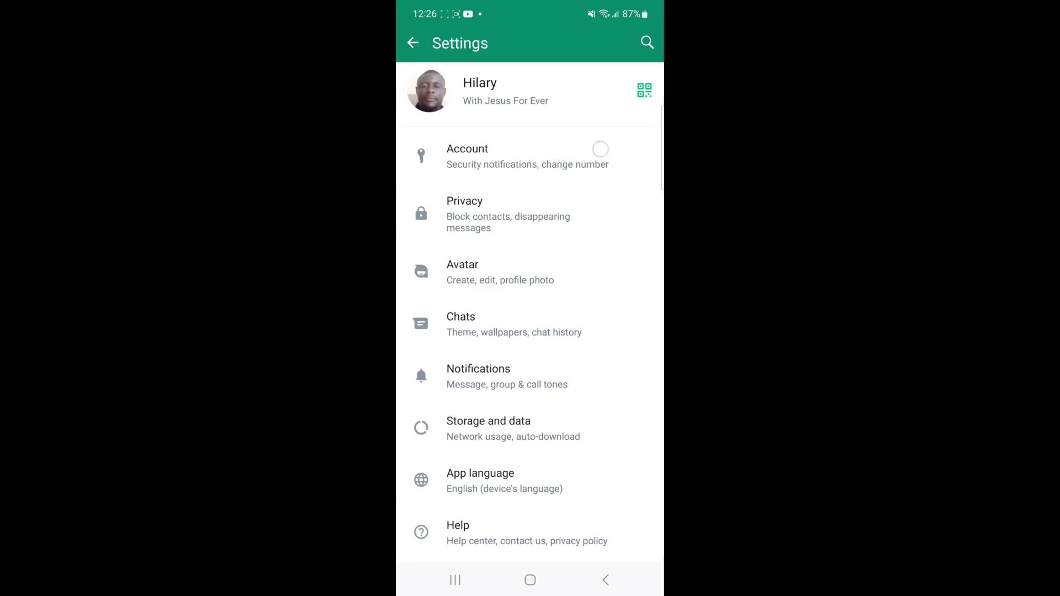
pyautogui.moveTo(600, 149)
pyautogui.mouseDown()
pyautogui.moveTo(516, 137)
pyautogui.moveTo(430, 166)
pyautogui.moveTo(613, 175)
pyautogui.moveTo(600, 148)
pyautogui.mouseUp()
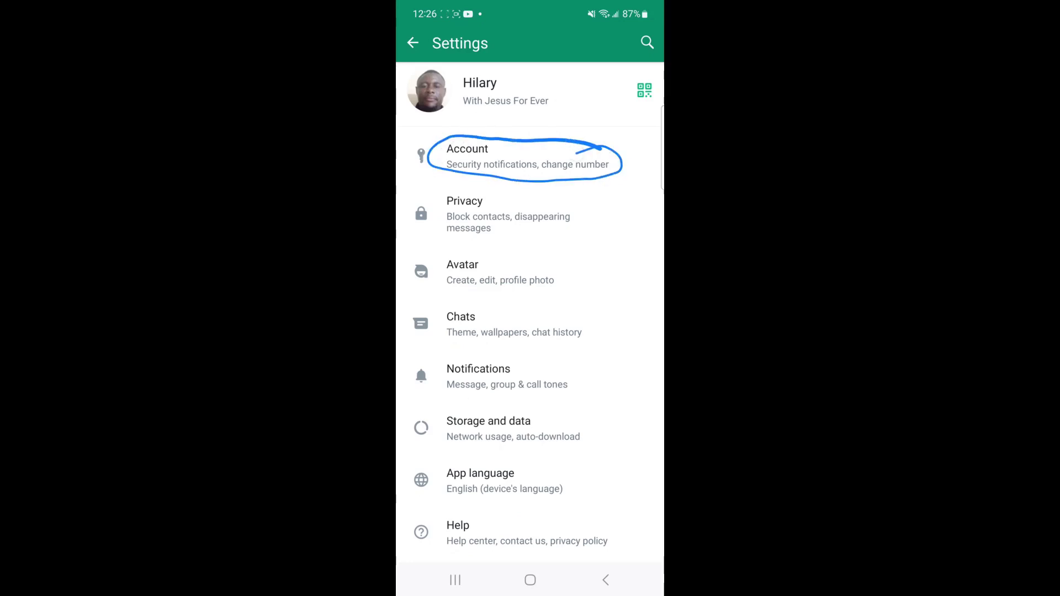
pyautogui.click(542, 160)
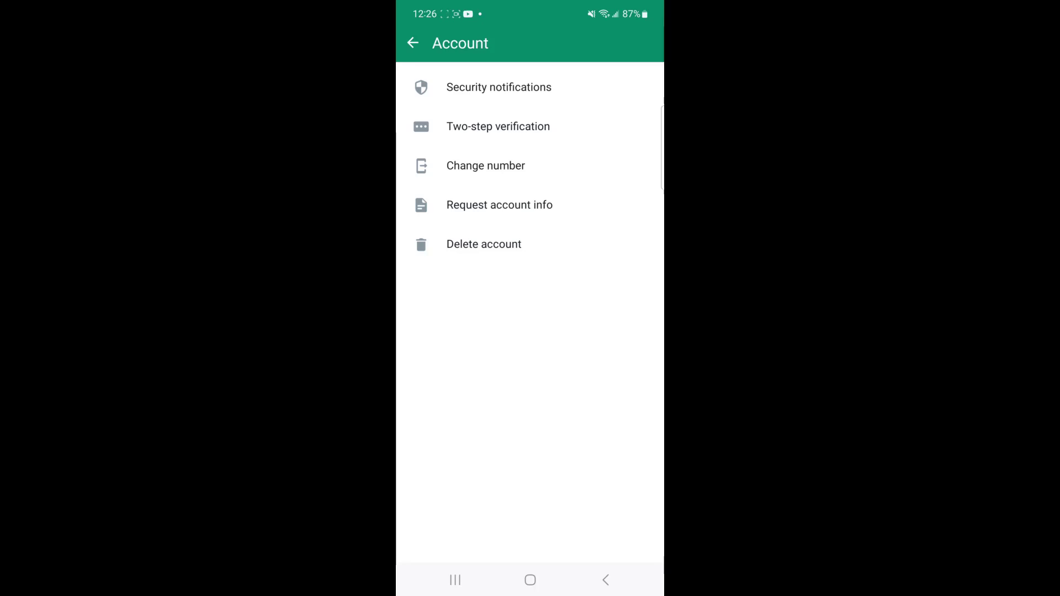
pyautogui.moveTo(582, 108)
pyautogui.mouseDown()
pyautogui.moveTo(490, 107)
pyautogui.moveTo(415, 128)
pyautogui.moveTo(500, 145)
pyautogui.moveTo(585, 139)
pyautogui.moveTo(593, 112)
pyautogui.moveTo(571, 106)
pyautogui.mouseUp()
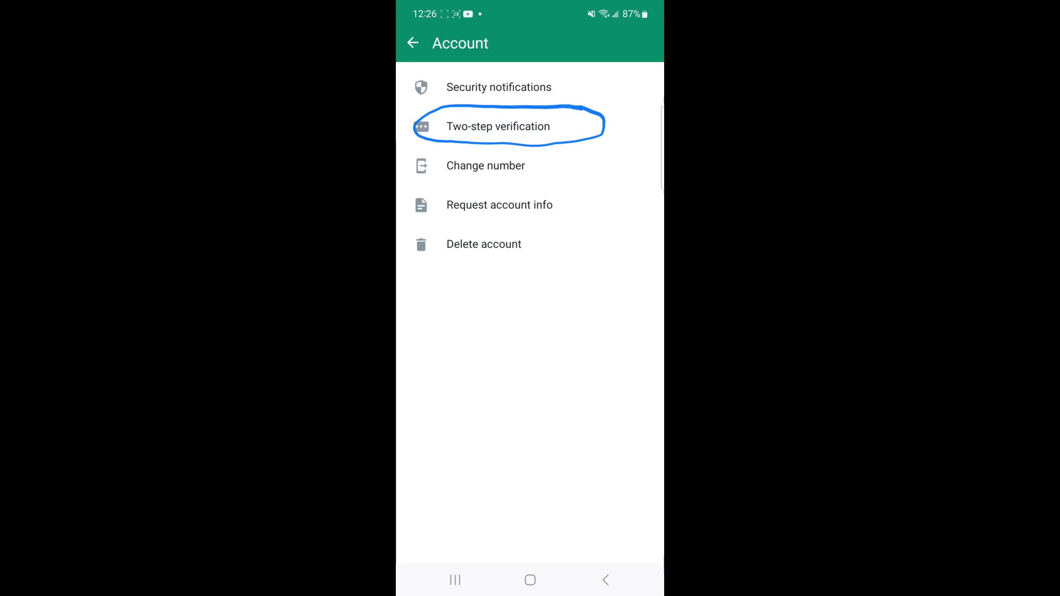
pyautogui.click(497, 374)
pyautogui.click(523, 127)
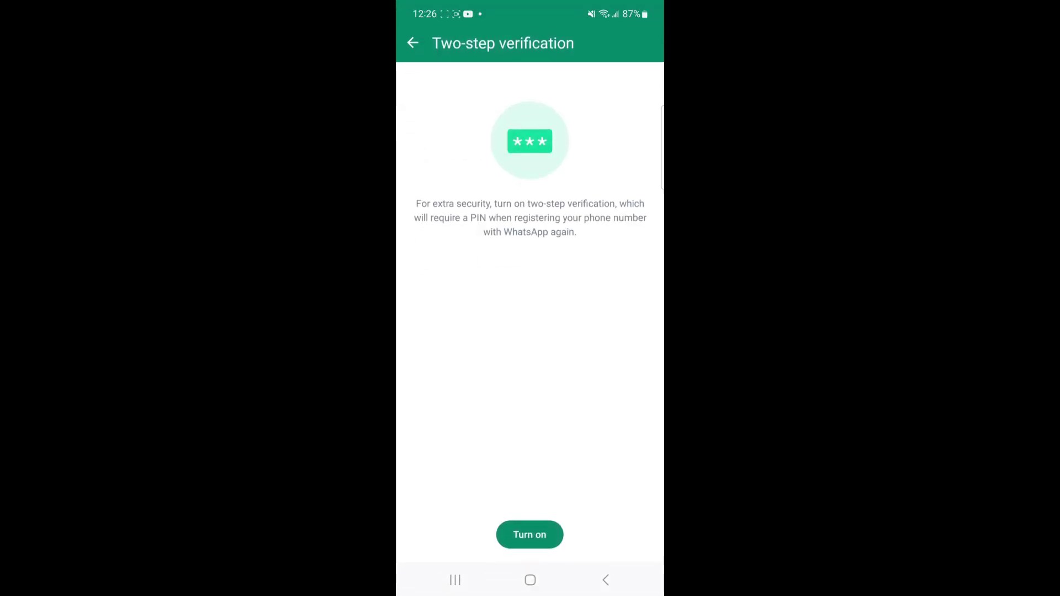
pyautogui.moveTo(550, 371)
pyautogui.mouseDown()
pyautogui.moveTo(565, 256)
pyautogui.moveTo(609, 90)
pyautogui.mouseUp()
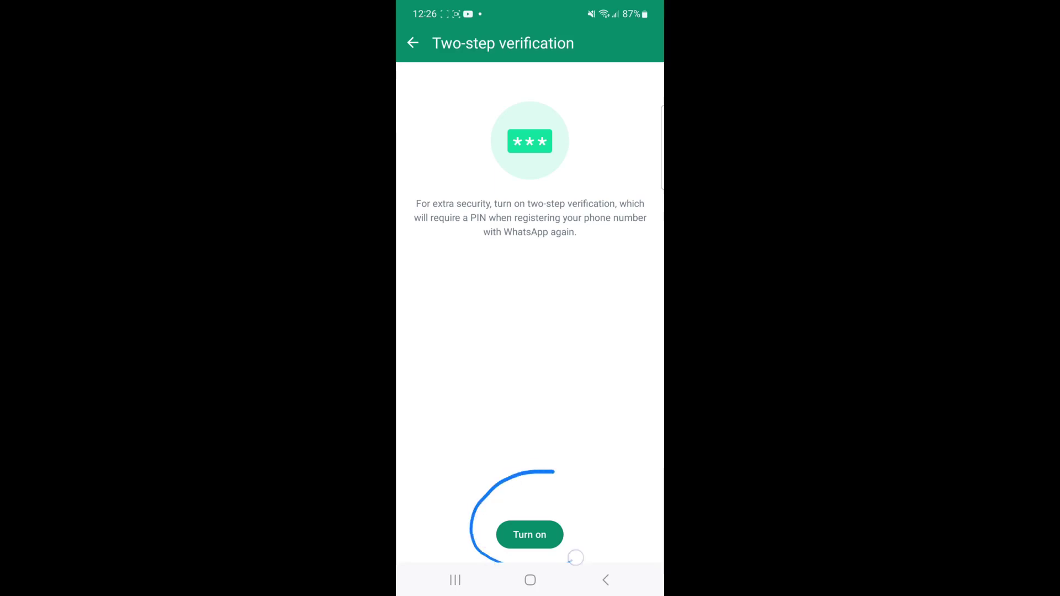
# Turn on two-step verification to start the PIN setup
pyautogui.click(540, 535)
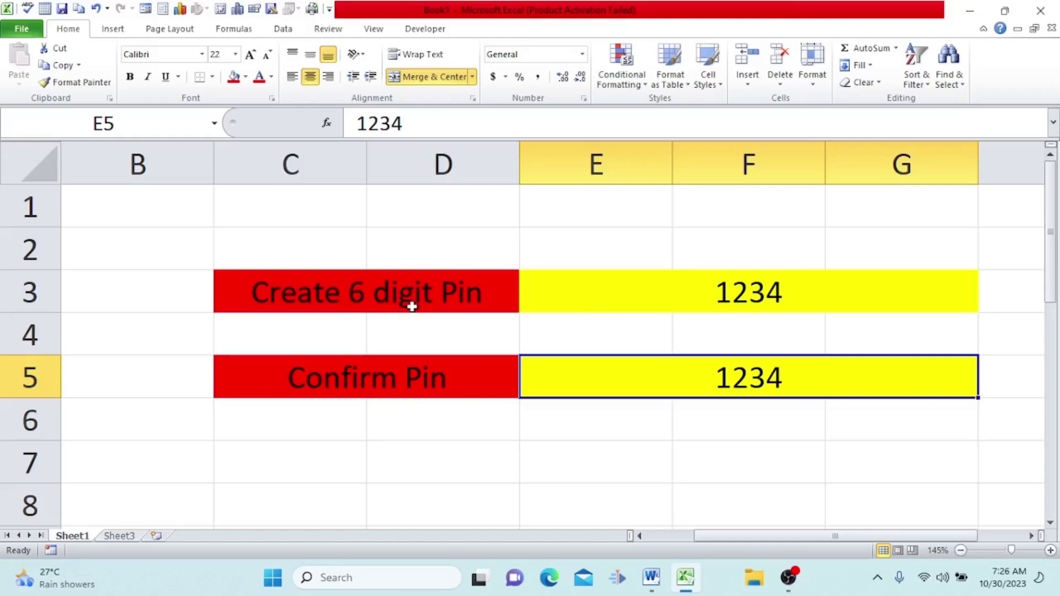
# Compare the PIN in E3 with the confirmation PIN in E5, then move to Sheet3
pyautogui.click(634, 297)
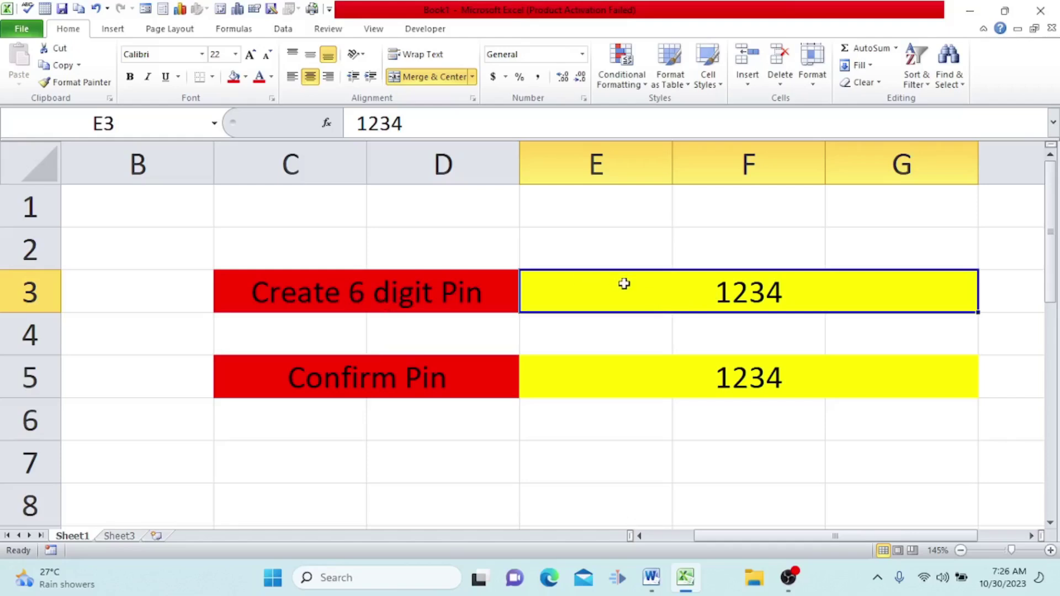
pyautogui.click(381, 384)
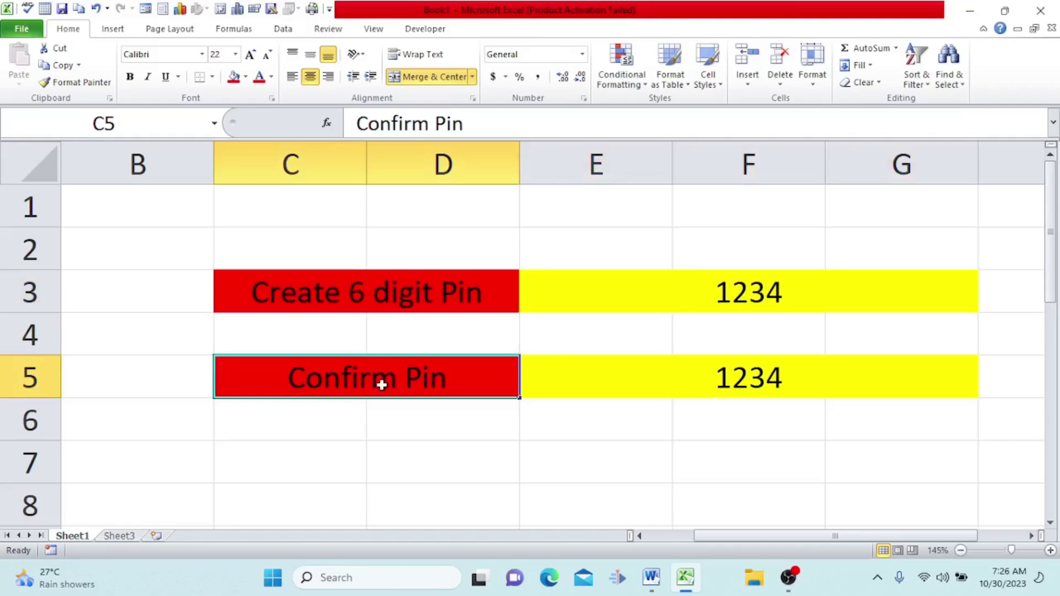
pyautogui.click(641, 385)
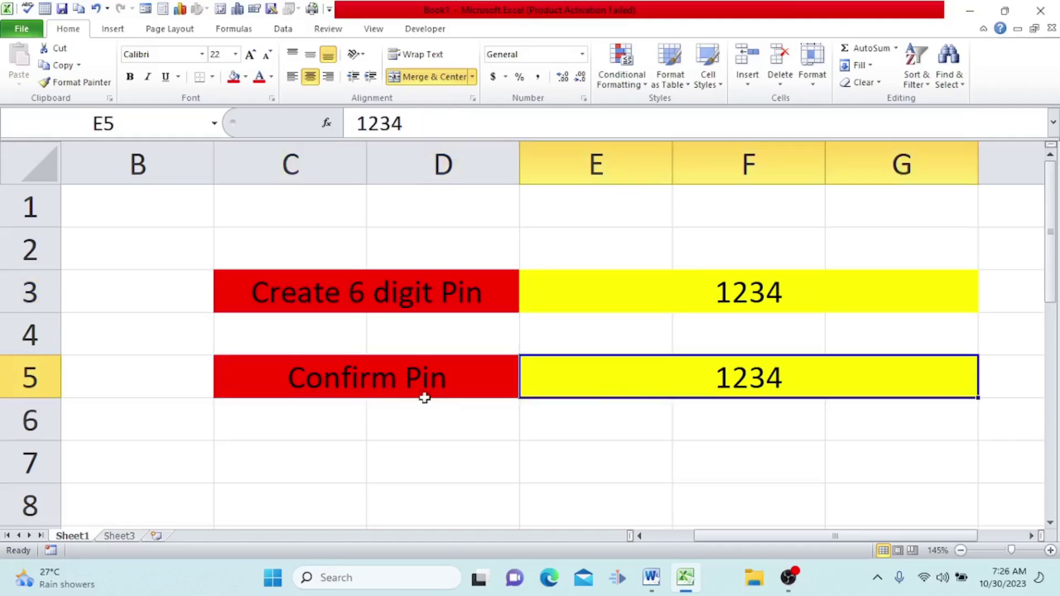
pyautogui.click(746, 285)
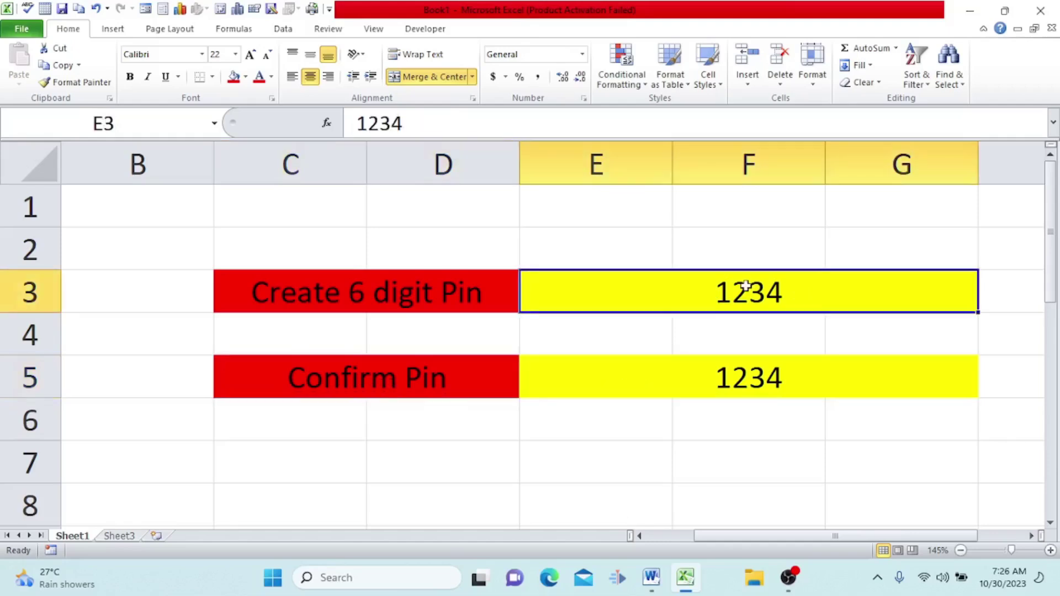
pyautogui.click(721, 380)
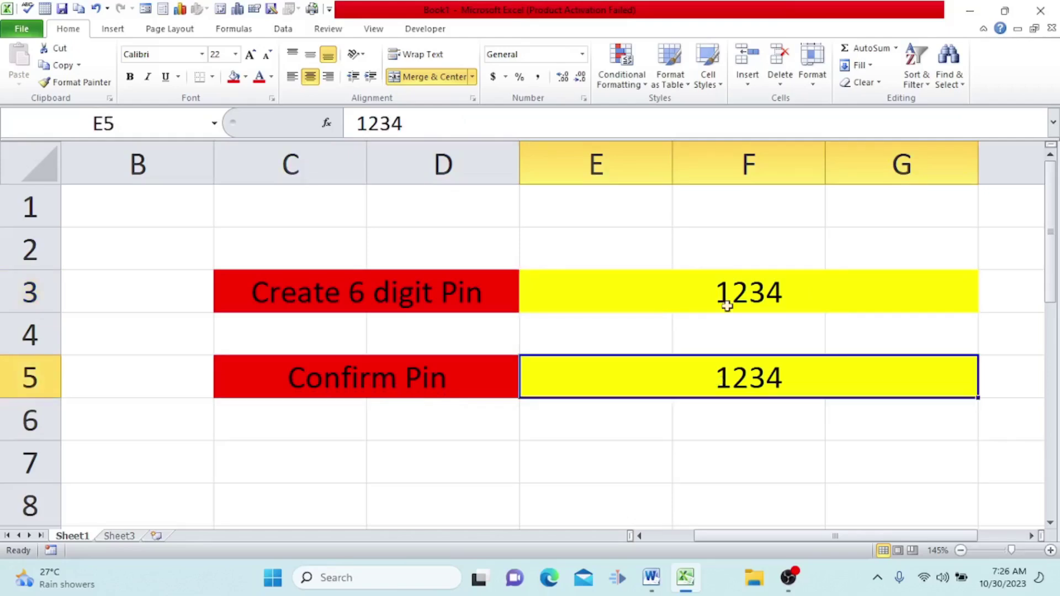
pyautogui.click(123, 538)
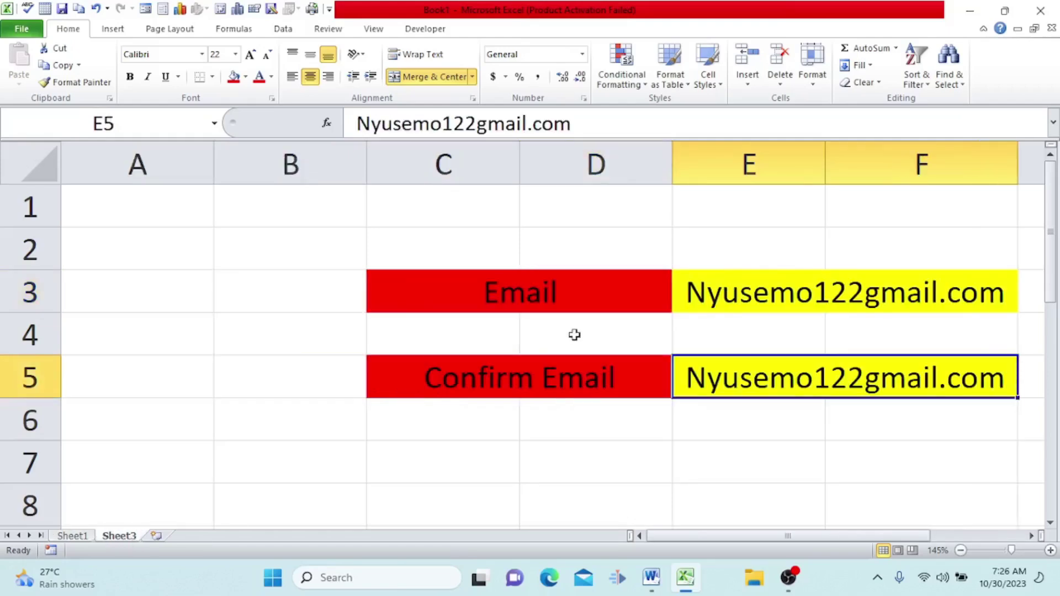
pyautogui.doubleClick(1032, 537)
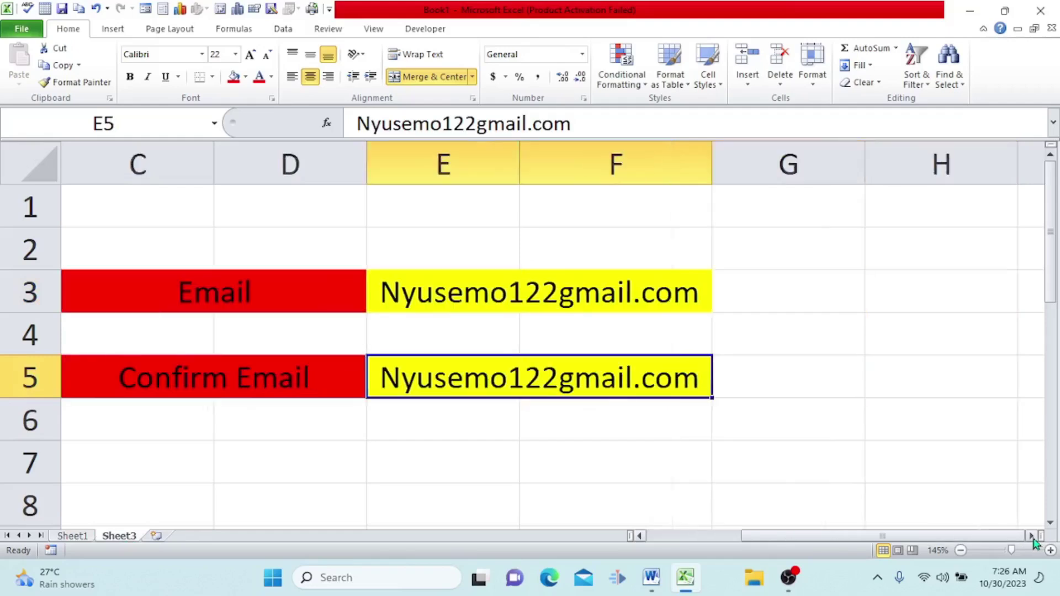
pyautogui.click(639, 536)
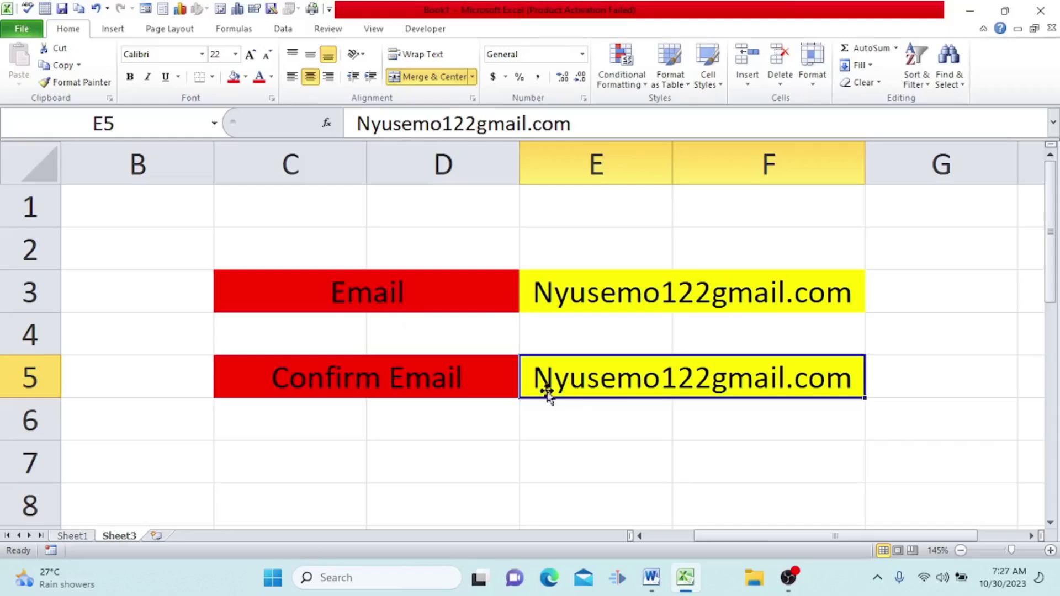
pyautogui.click(636, 293)
pyautogui.click(667, 375)
pyautogui.click(593, 308)
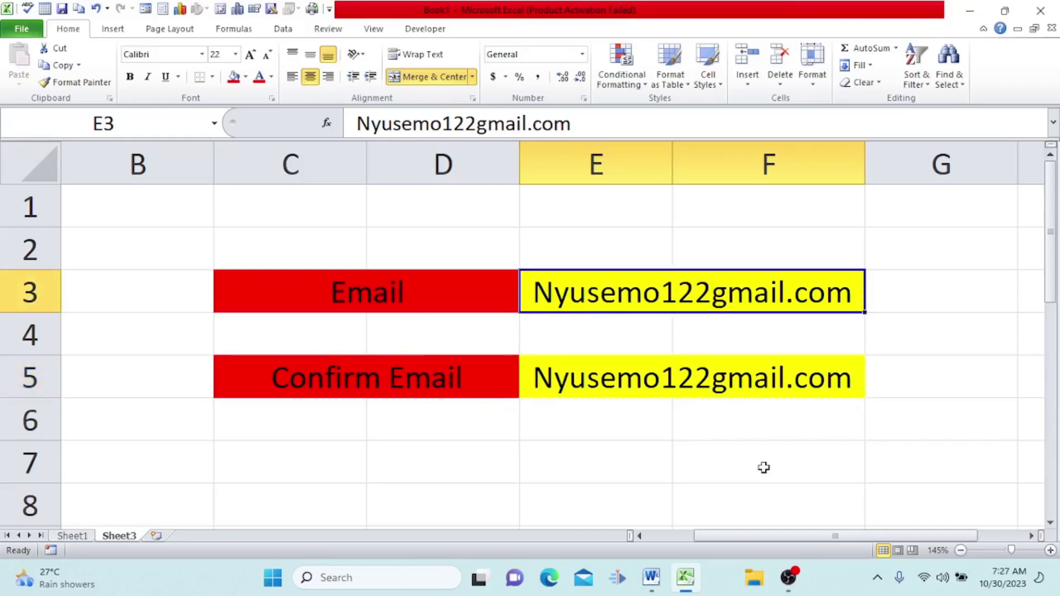